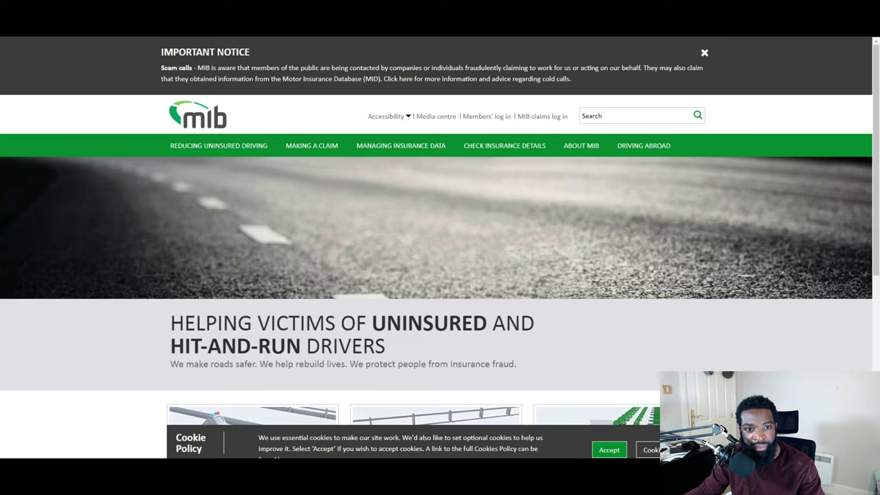
- Go through the MIB site's Motor Insurance Database and Public Access pages toward askMID
scroll(417, 220, down, 3)
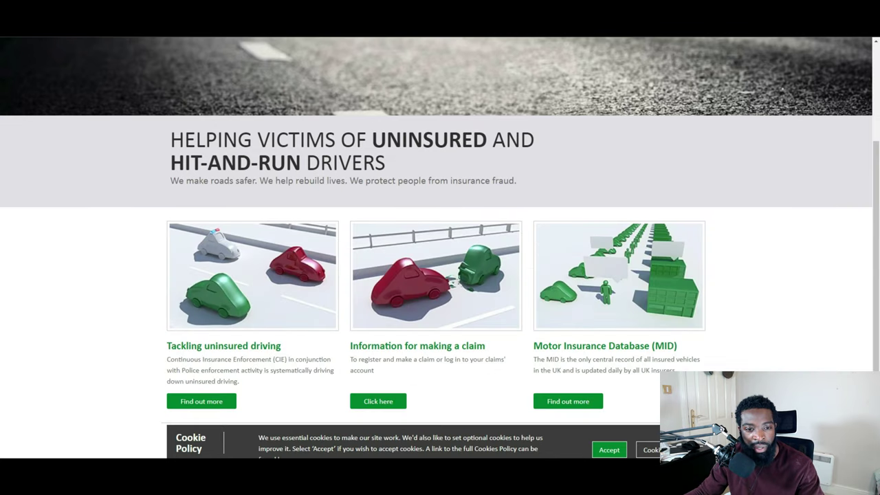
scroll(417, 220, down, 2)
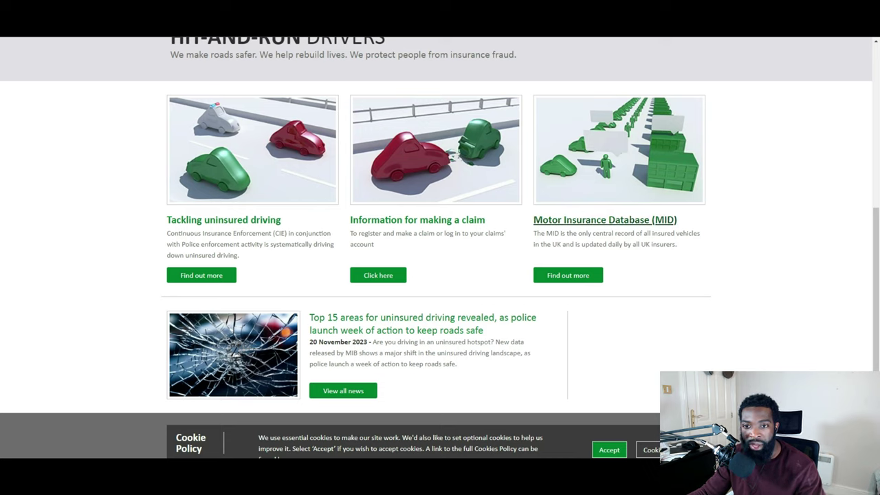
click(605, 219)
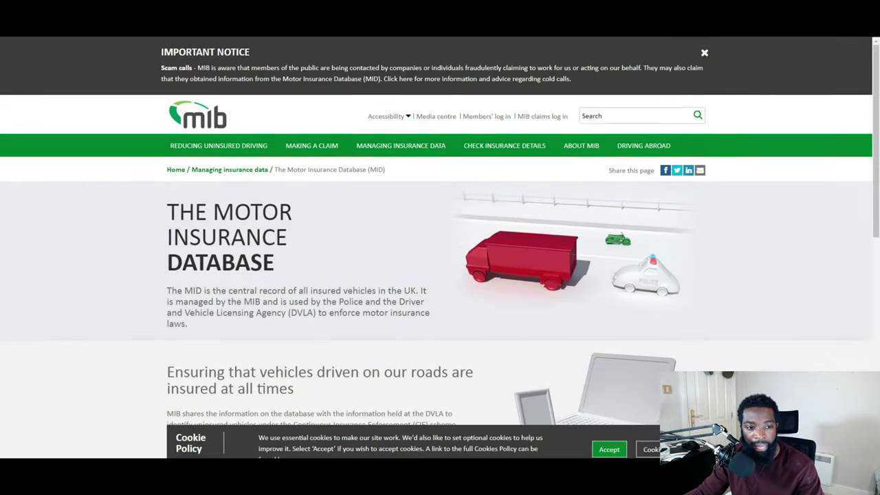
scroll(440, 248, down, 3)
scroll(440, 247, down, 2)
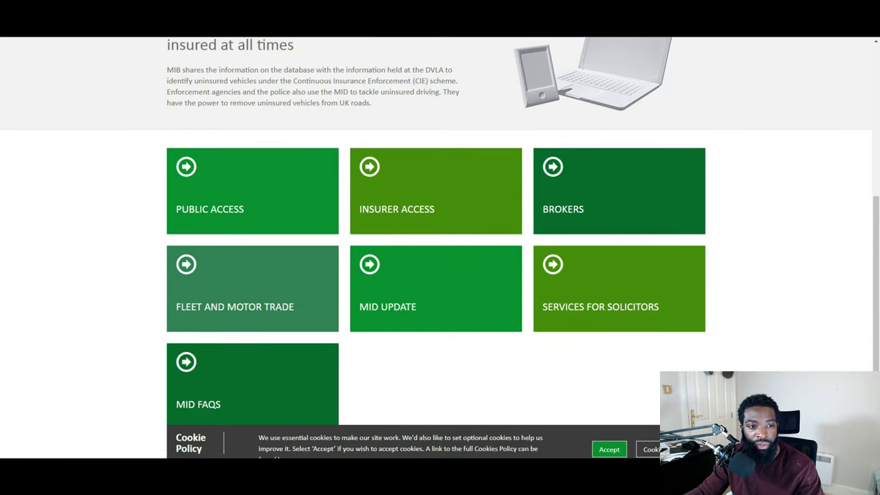
click(209, 206)
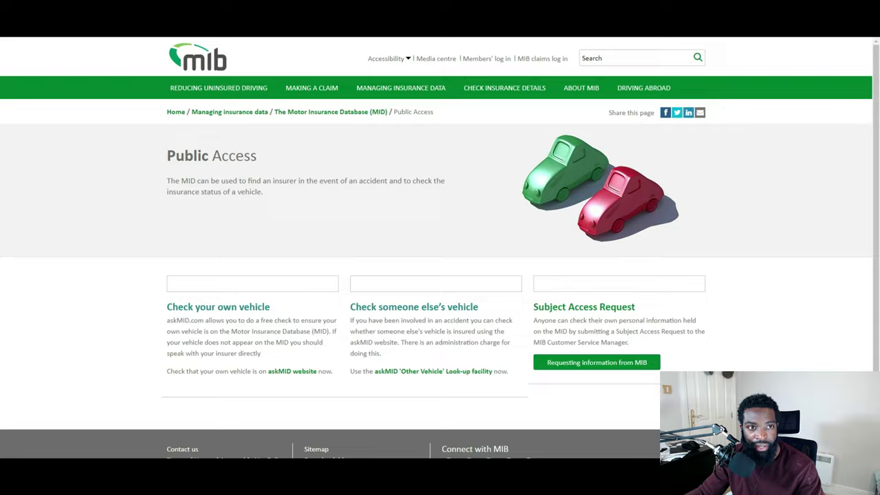
scroll(440, 248, down, 2)
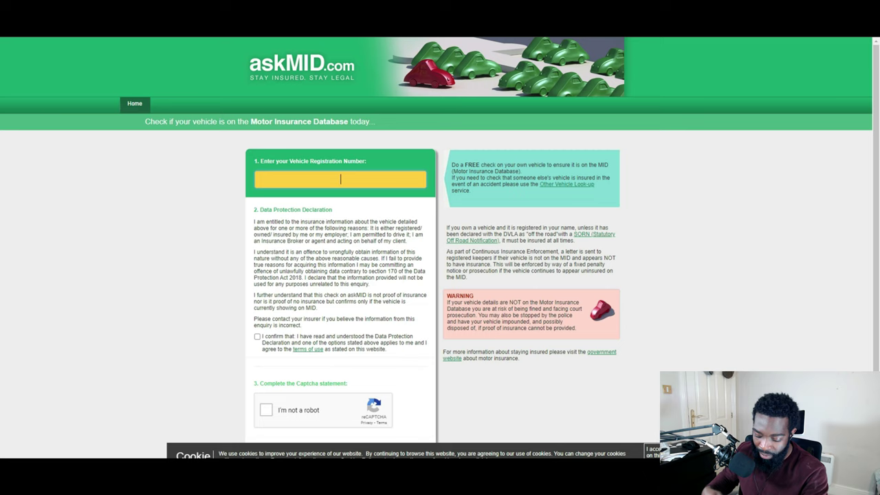
- Run an askMID insurance check on HN73ECV, confirming the declaration and robot check
text(HN)
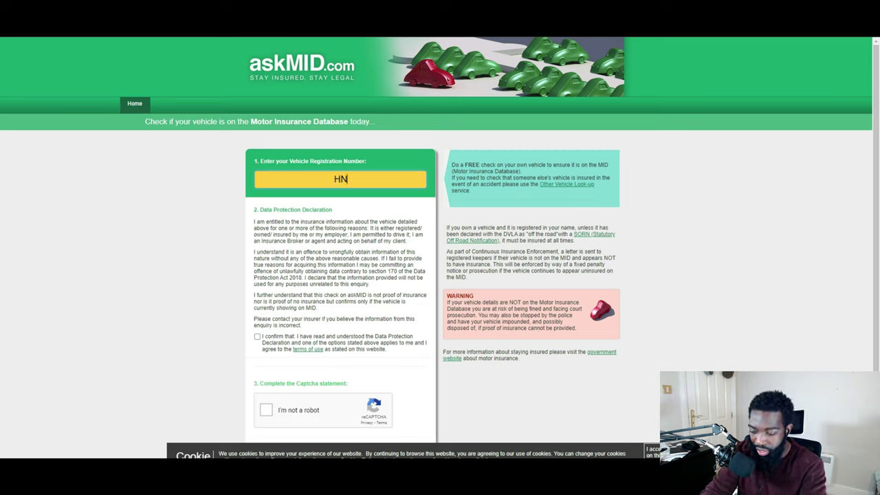
text(73)
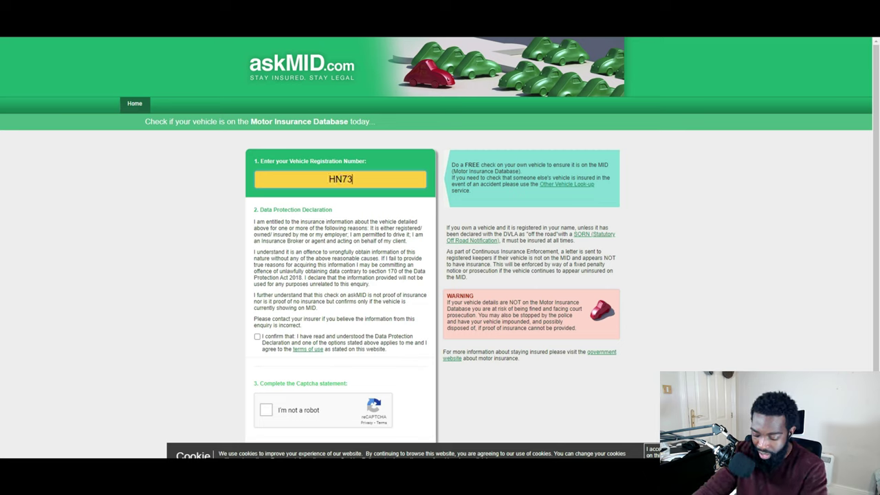
text(E)
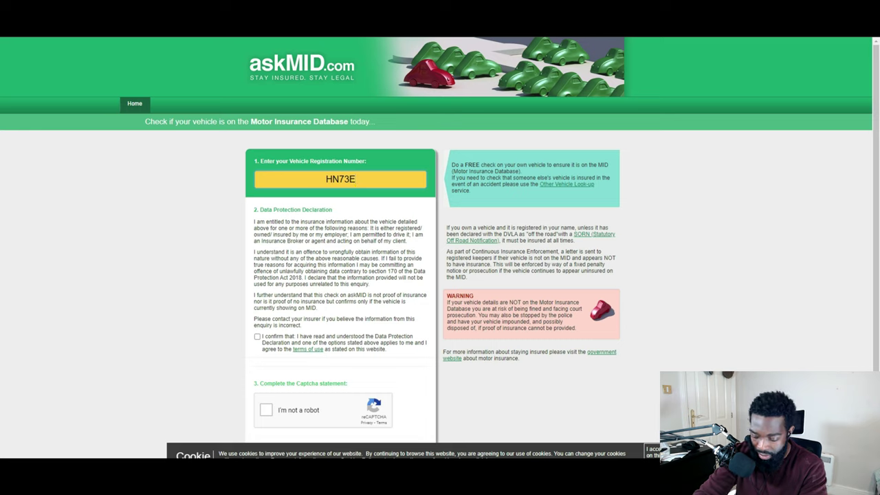
text(CV)
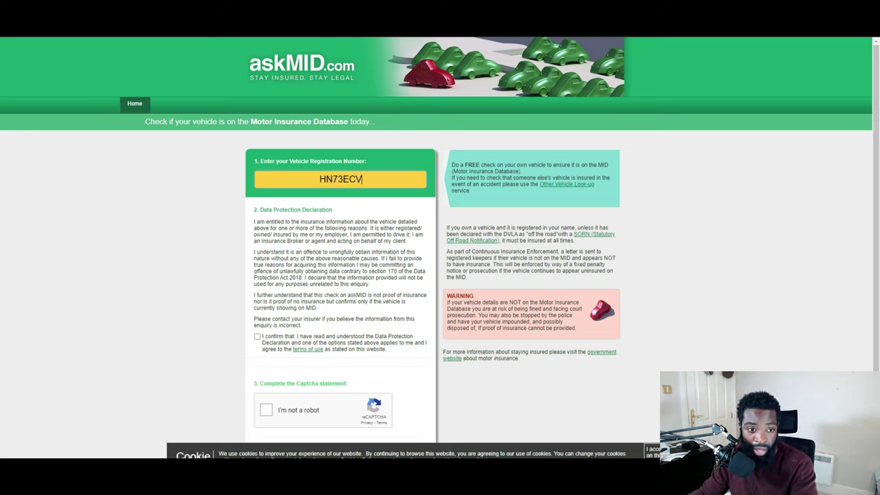
key(Tab)
key(space)
key(Tab)
key(space)
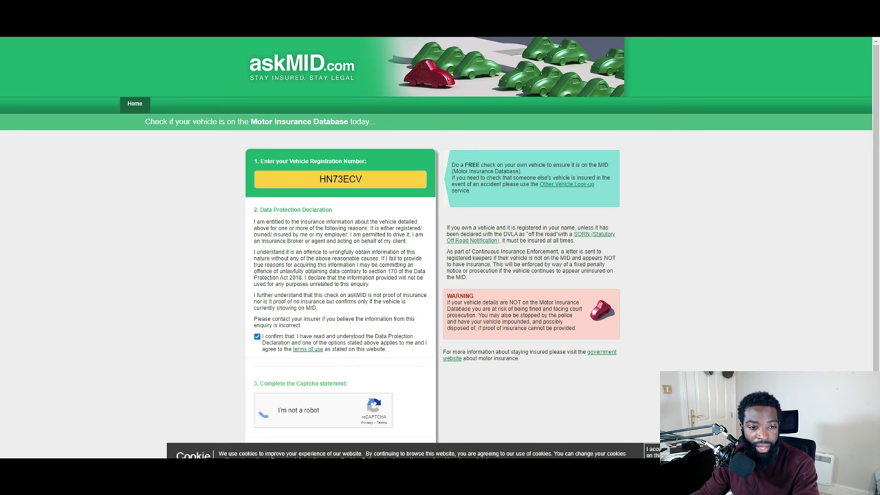
scroll(440, 239, down, 1)
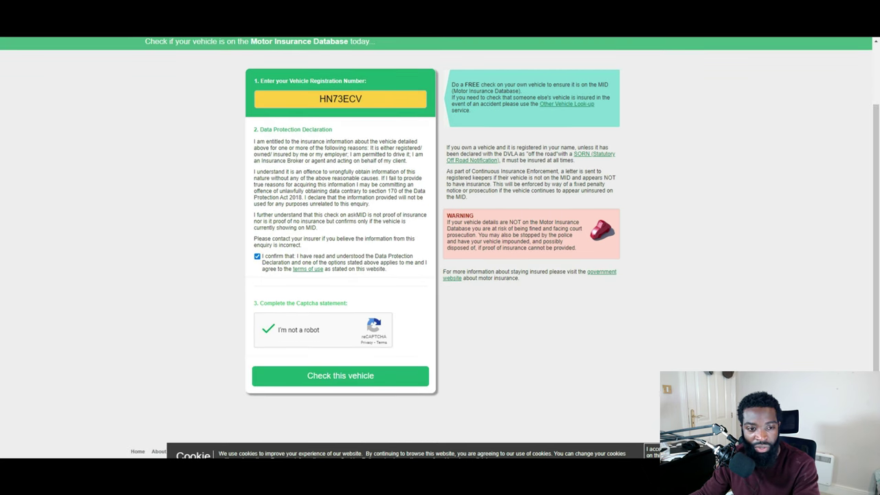
key(Tab)
key(Return)
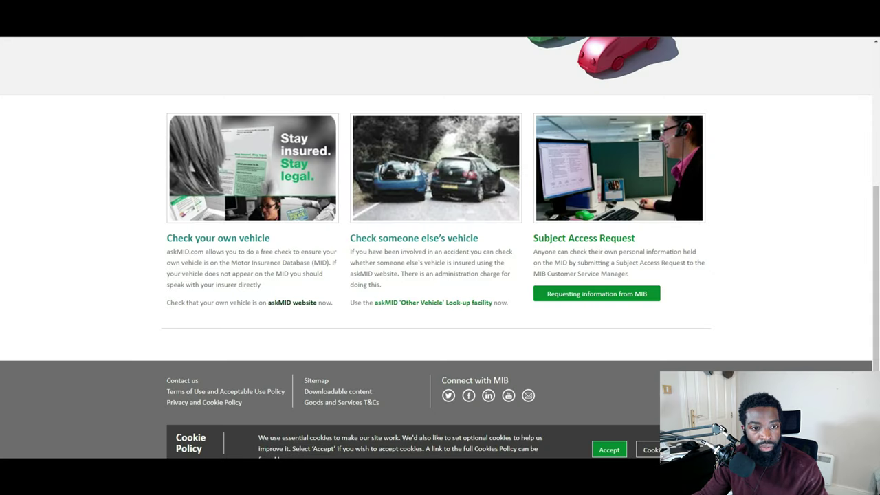
click(292, 302)
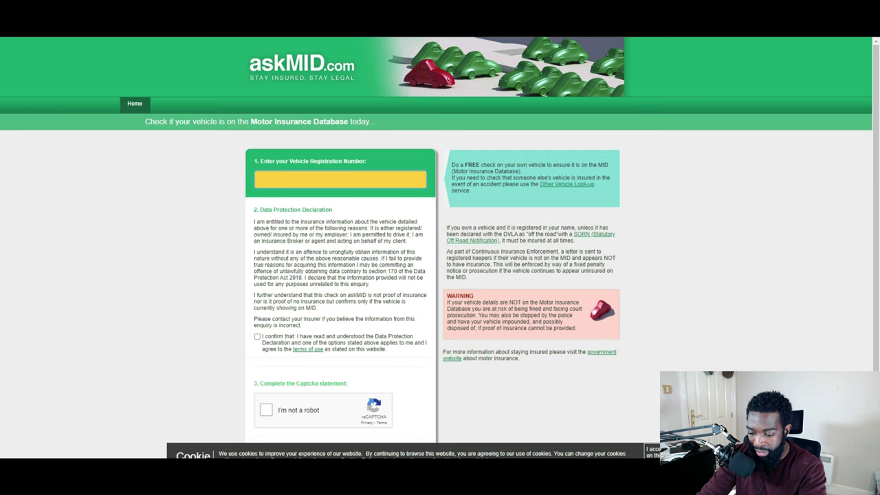
text(MHE)
key(BackSpace)
text(0)
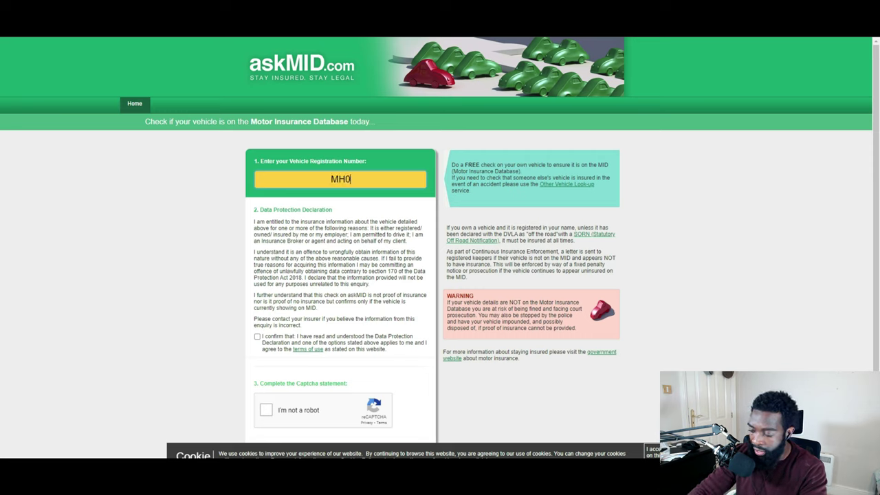
text(5)
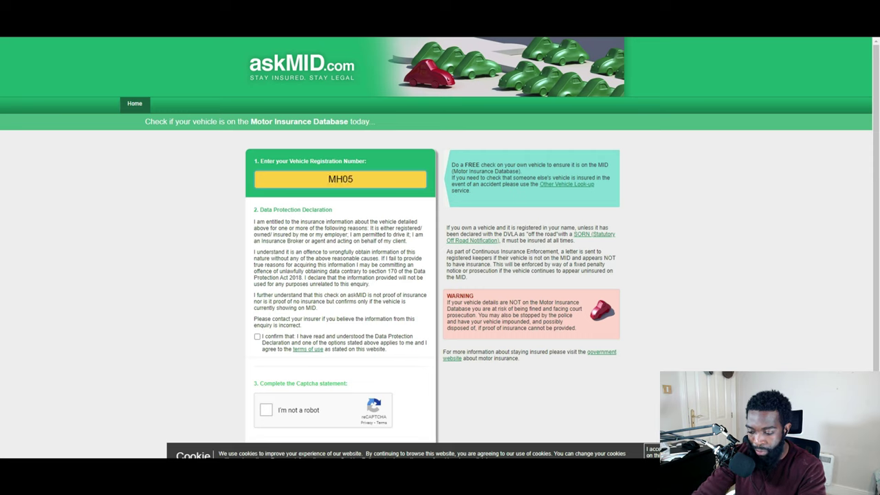
text(DY)
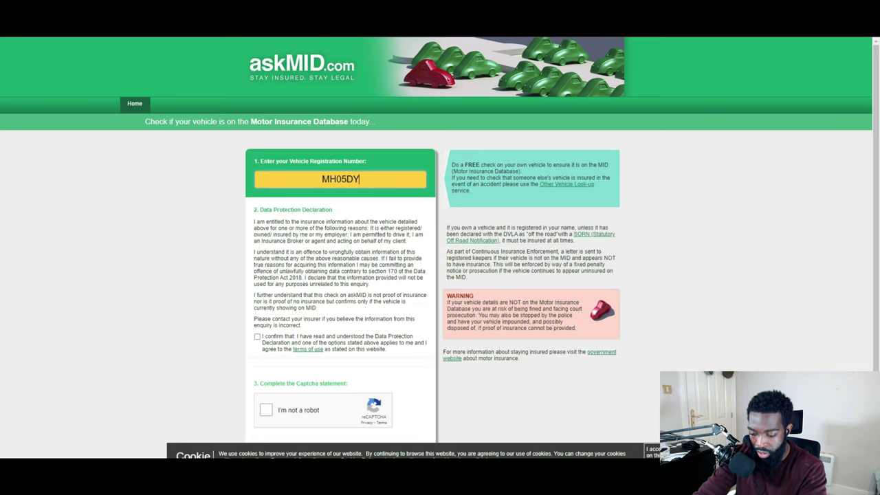
text(X)
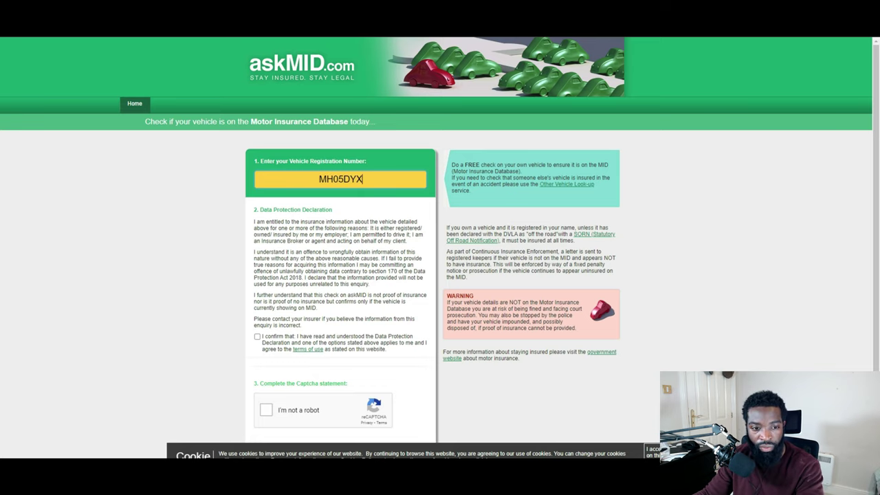
key(Tab)
key(space)
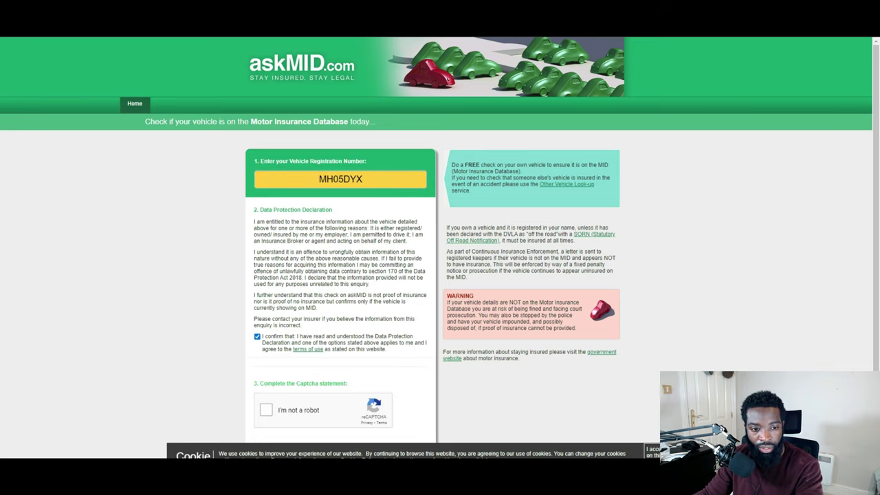
key(Tab)
key(space)
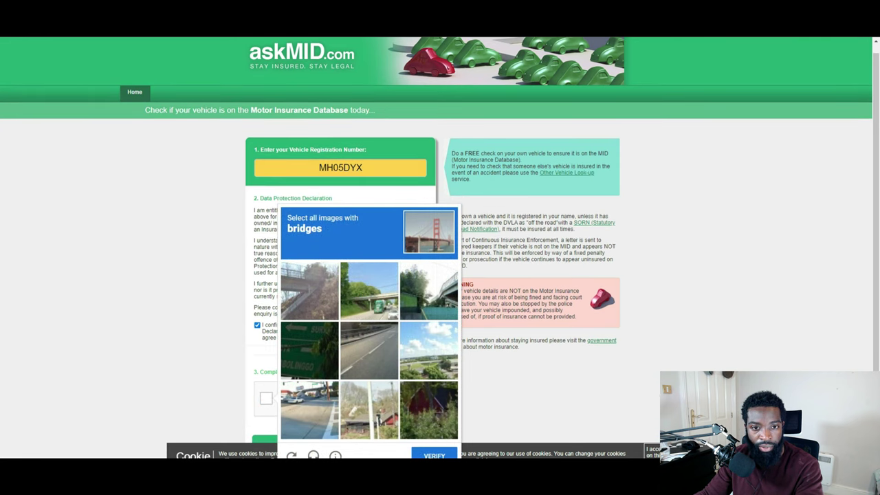
- Select the four bridge images in the reCAPTCHA challenge and submit them
key(space)
key(Tab)
key(space)
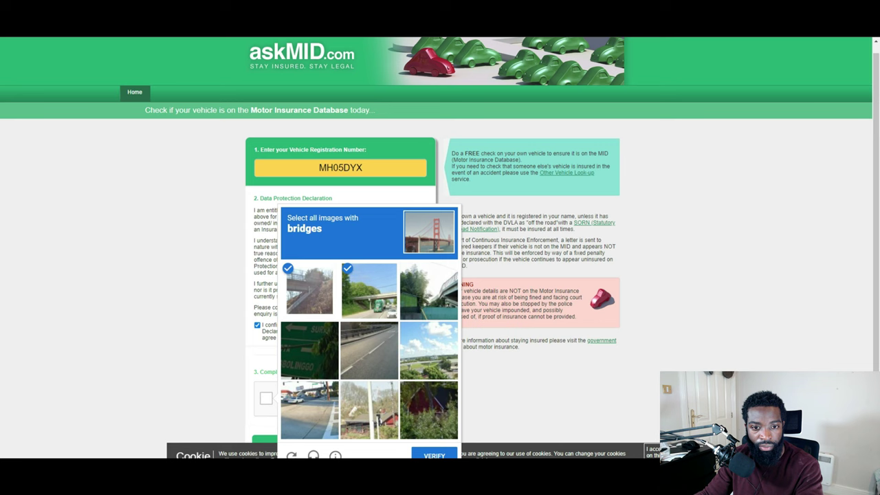
key(Tab)
key(space)
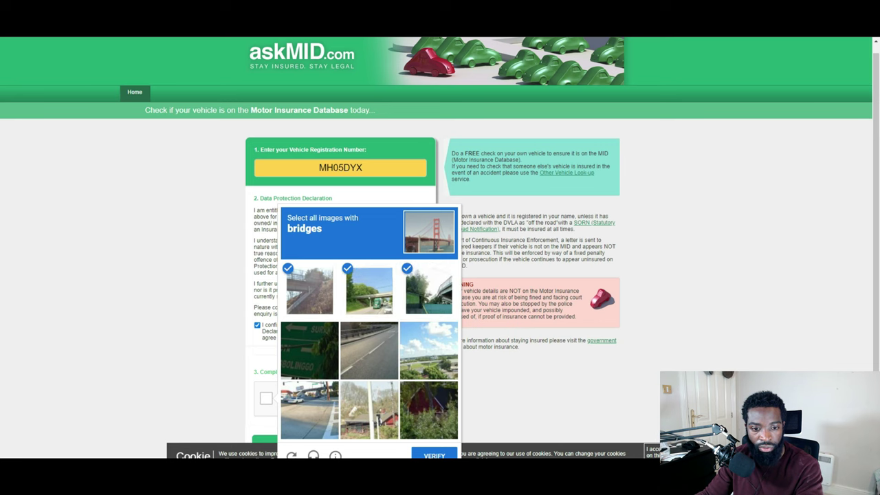
scroll(440, 206, down, 1)
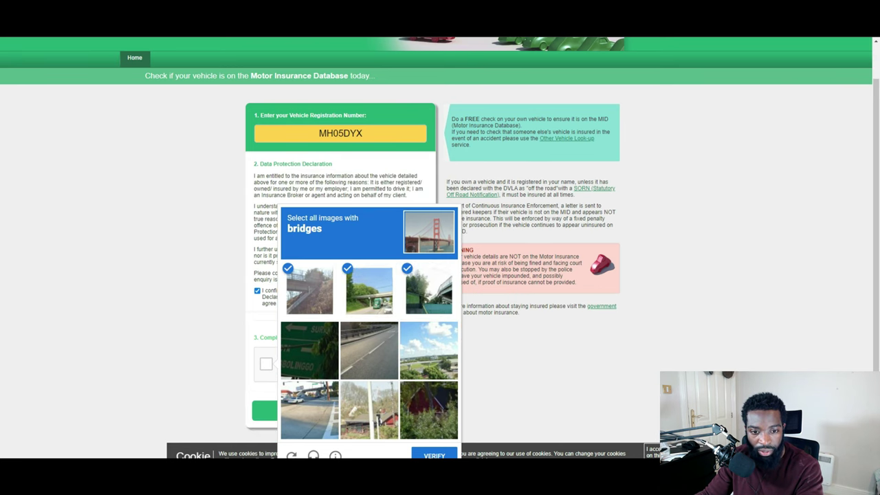
key(Tab)
key(Tab)
key(Tab)
key(space)
key(Return)
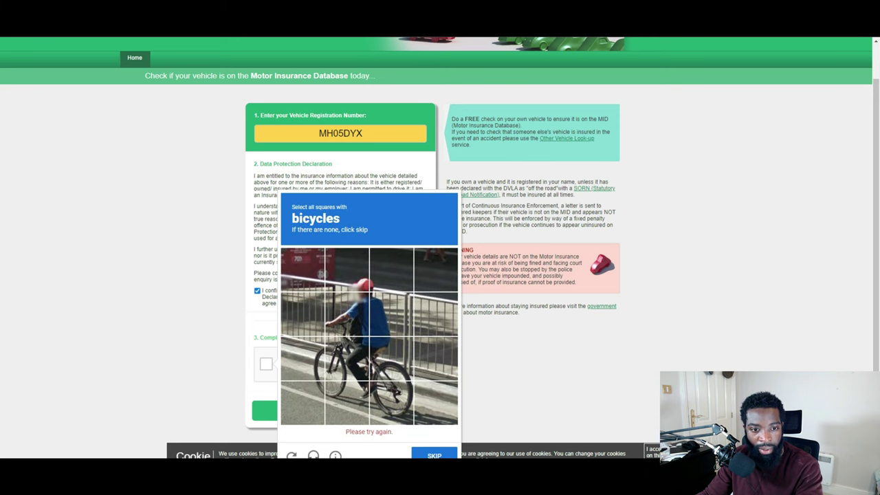
- Mark the seven squares showing the bicycle and continue
click(391, 373)
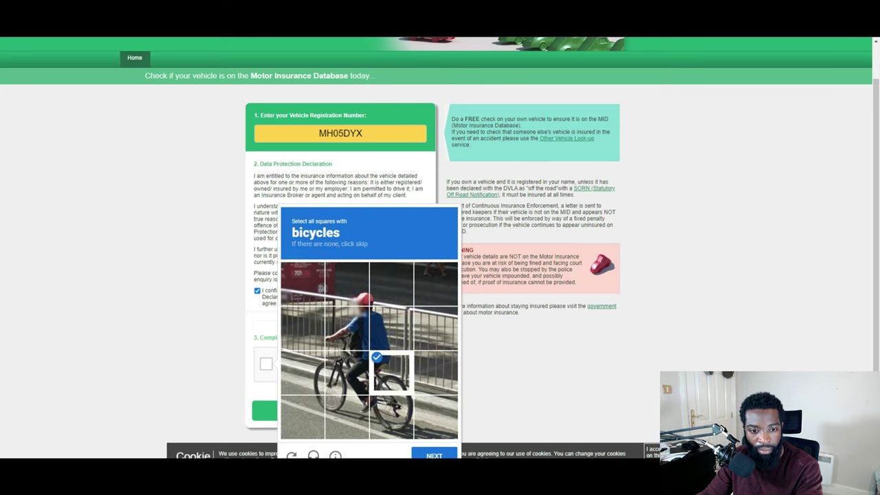
click(348, 373)
click(302, 373)
click(302, 417)
click(347, 417)
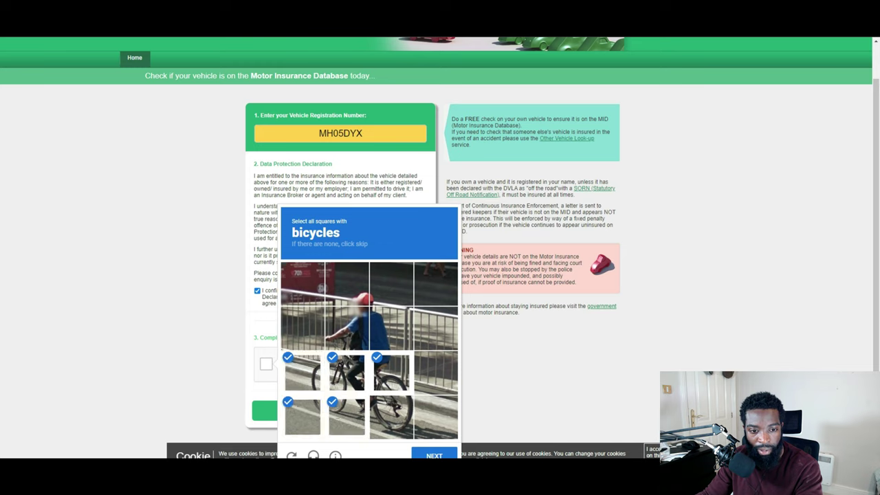
click(391, 417)
click(347, 329)
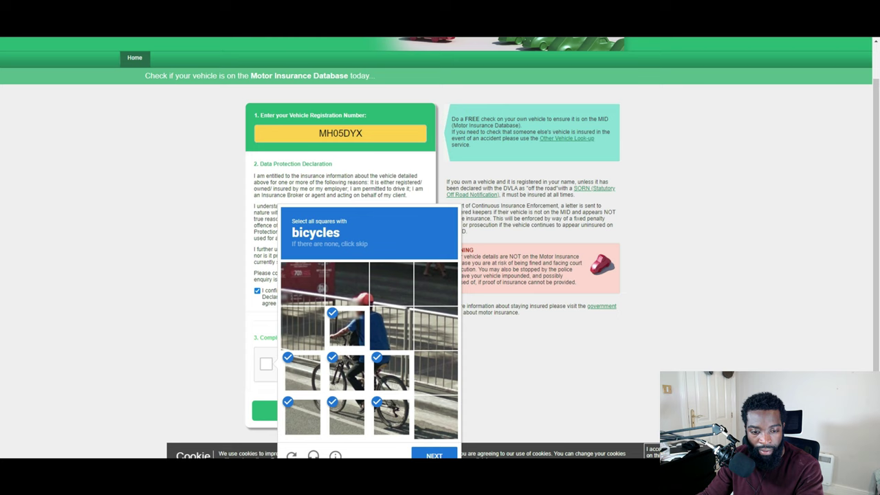
click(434, 455)
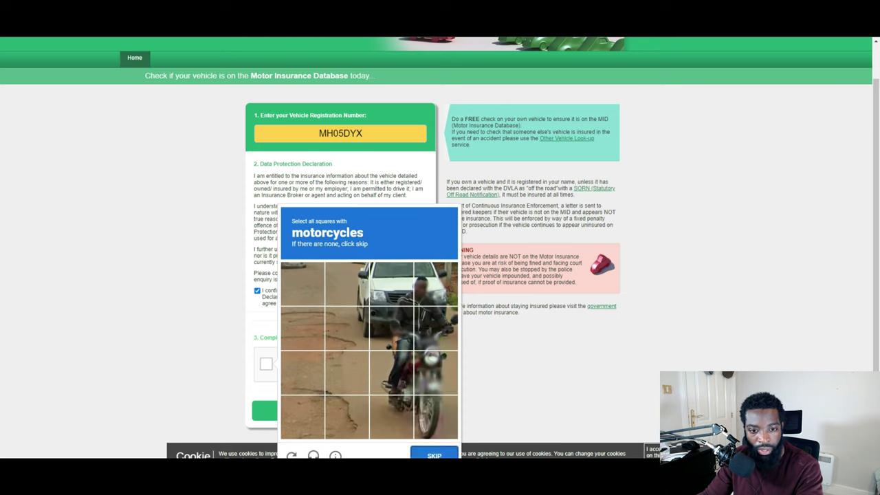
- Mark the six squares showing the motorcycle and verify to pass the check
click(391, 328)
click(435, 328)
click(435, 373)
click(391, 373)
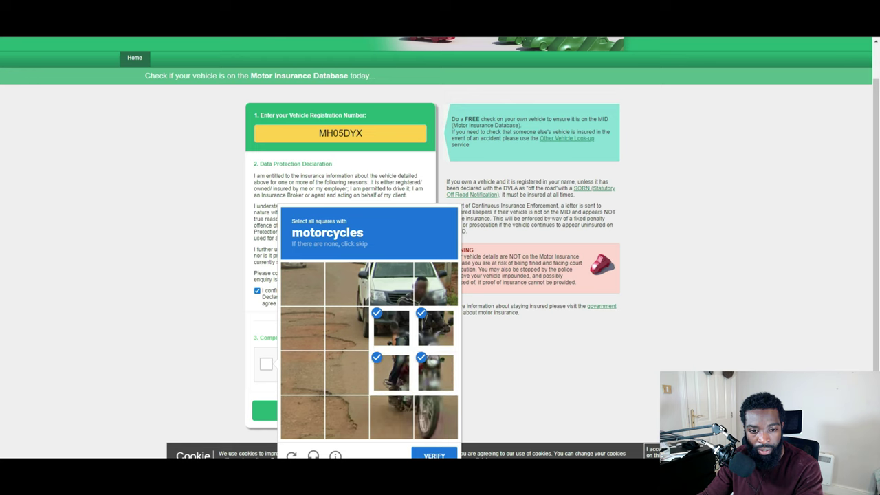
click(391, 417)
click(435, 416)
click(433, 455)
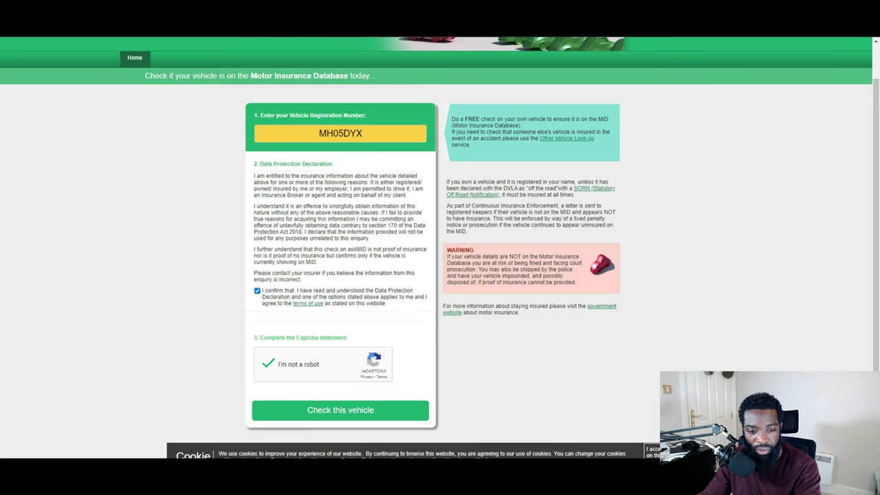
key(Return)
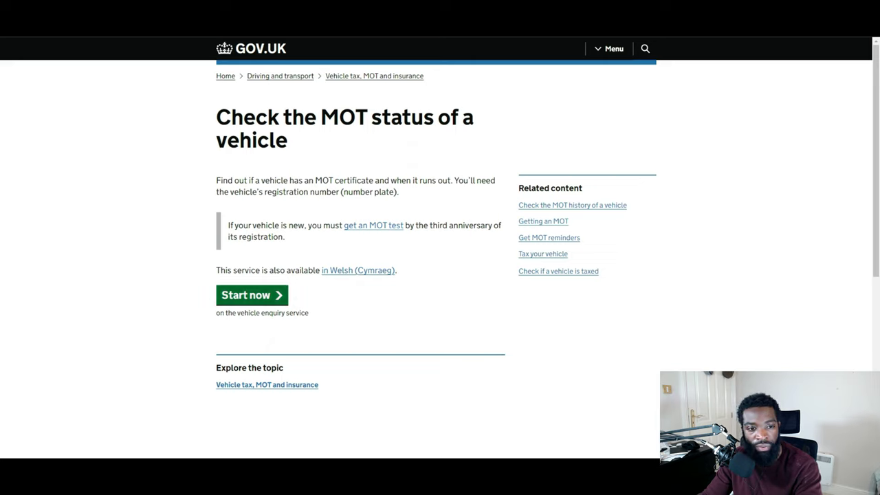
click(251, 295)
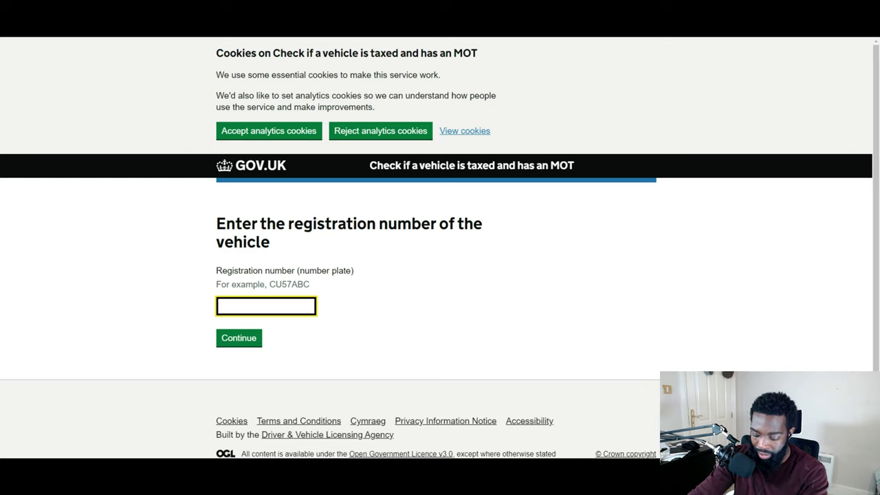
text(h)
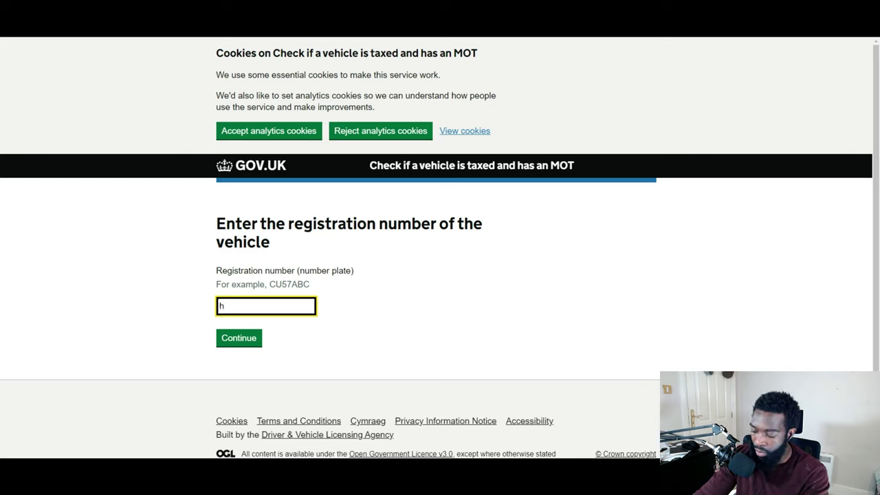
text(n73e)
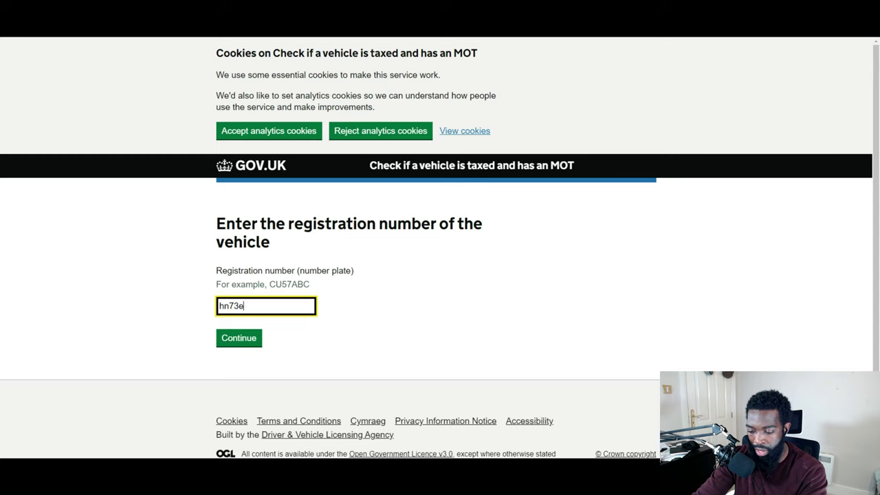
text(cv)
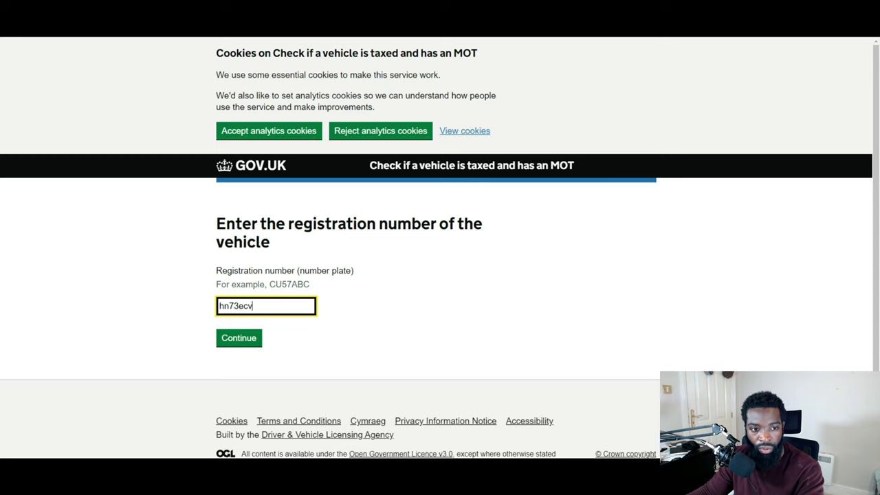
key(Tab)
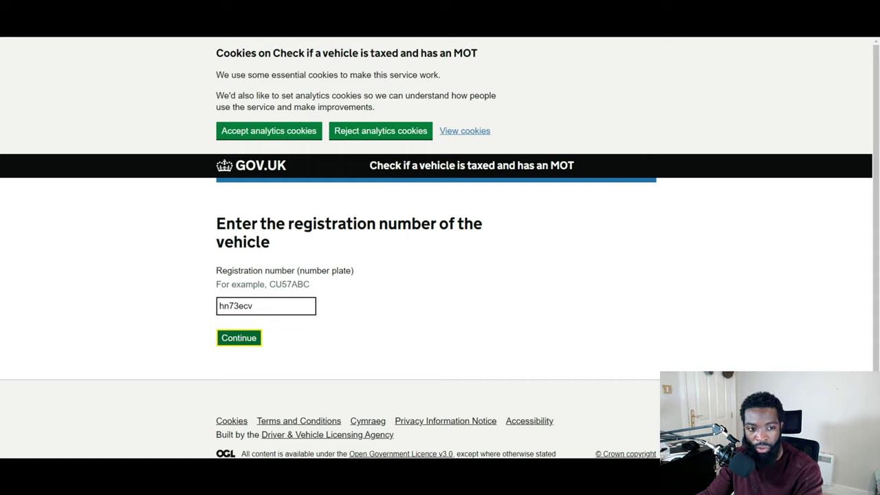
key(Return)
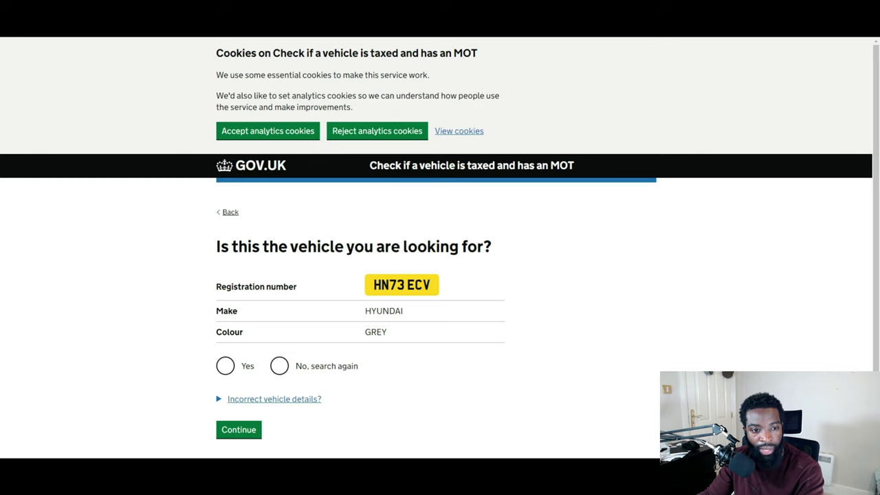
click(225, 365)
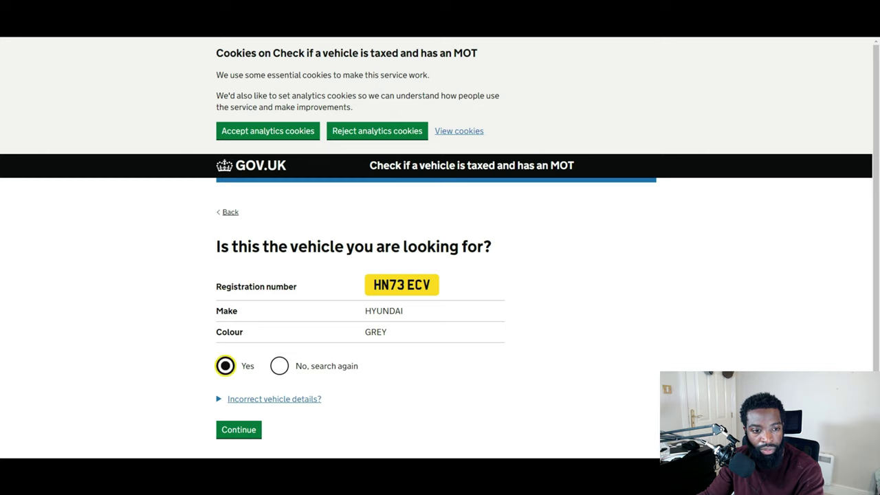
click(238, 429)
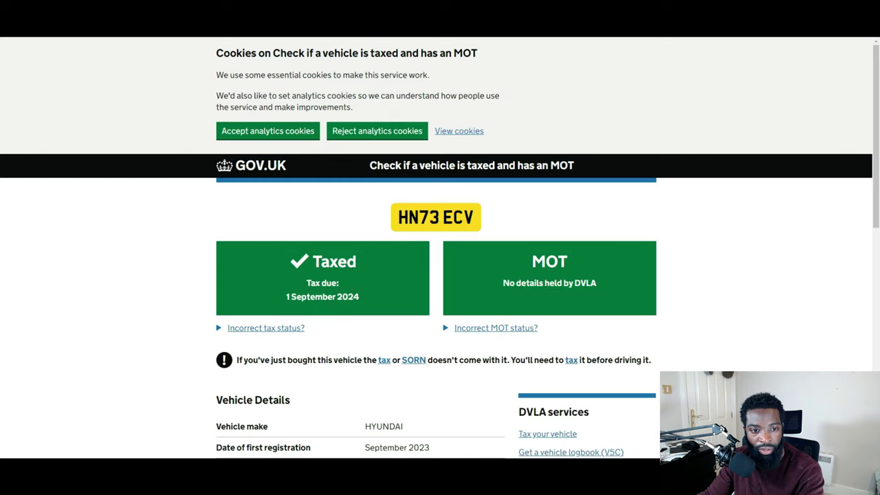
scroll(440, 248, down, 1)
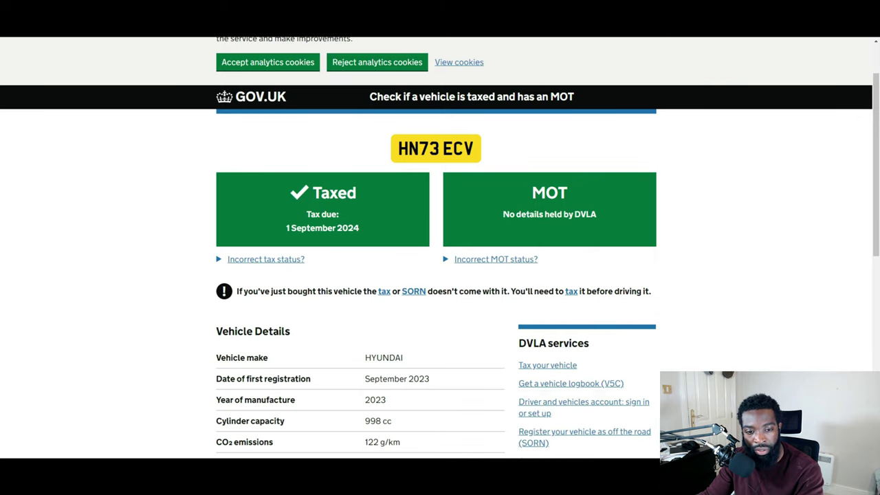
scroll(439, 247, down, 2)
scroll(440, 247, down, 1)
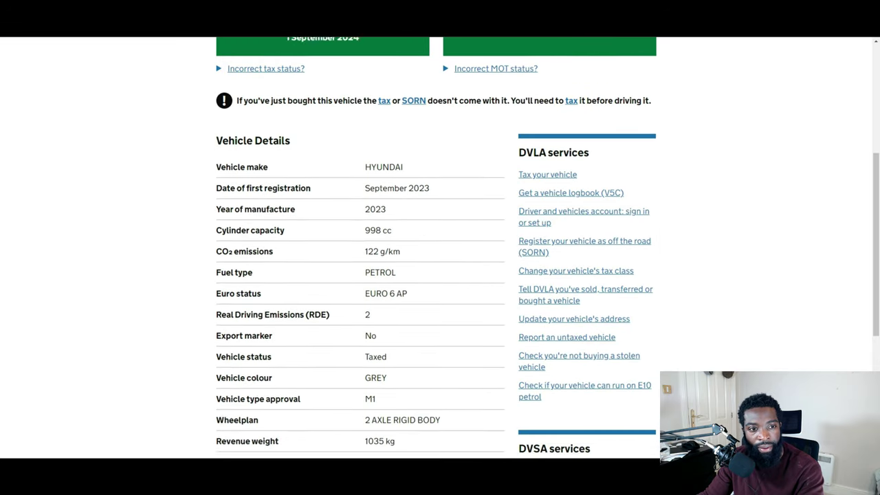
scroll(439, 247, down, 1)
scroll(440, 248, down, 1)
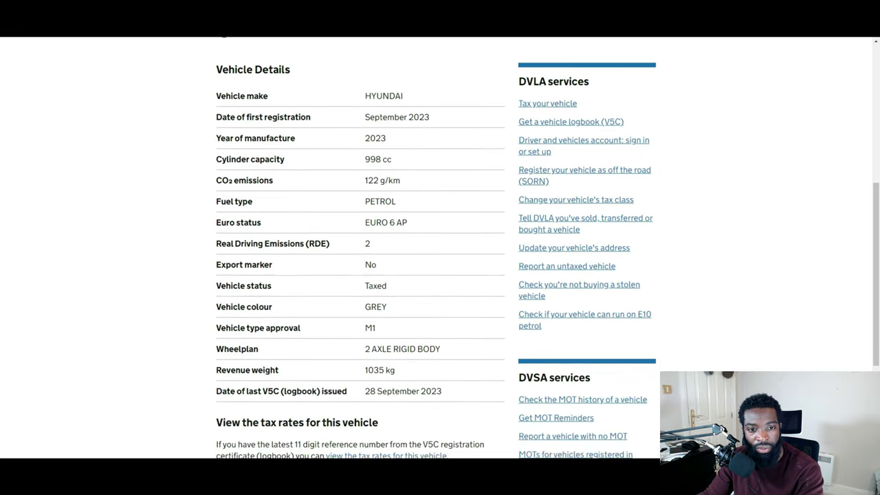
scroll(439, 247, down, 2)
scroll(440, 247, up, 3)
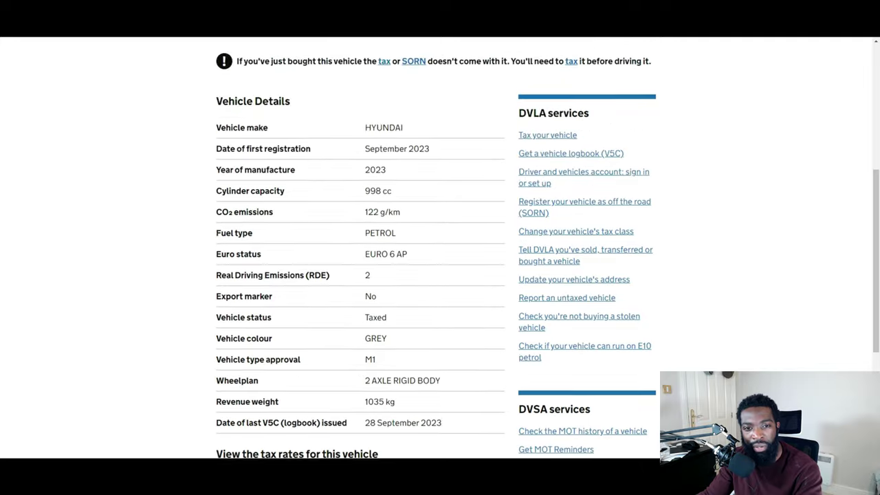
scroll(440, 248, down, 3)
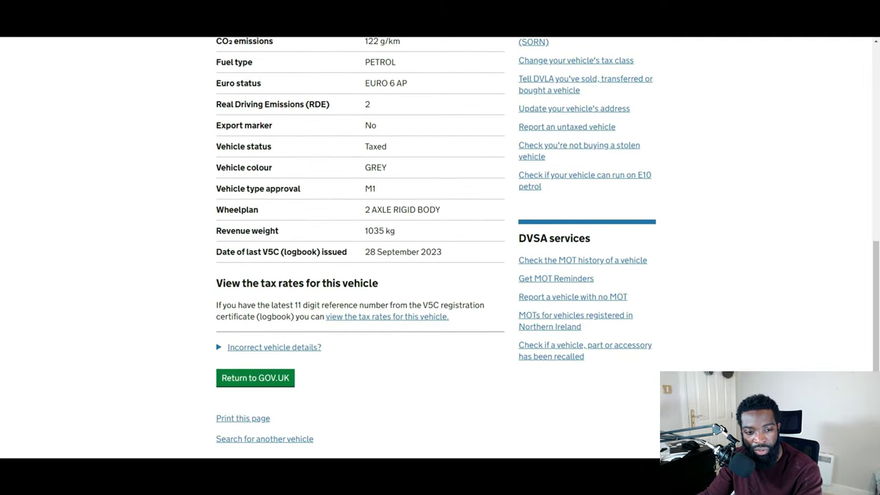
scroll(440, 247, down, 1)
scroll(440, 247, up, 1)
scroll(440, 247, up, 4)
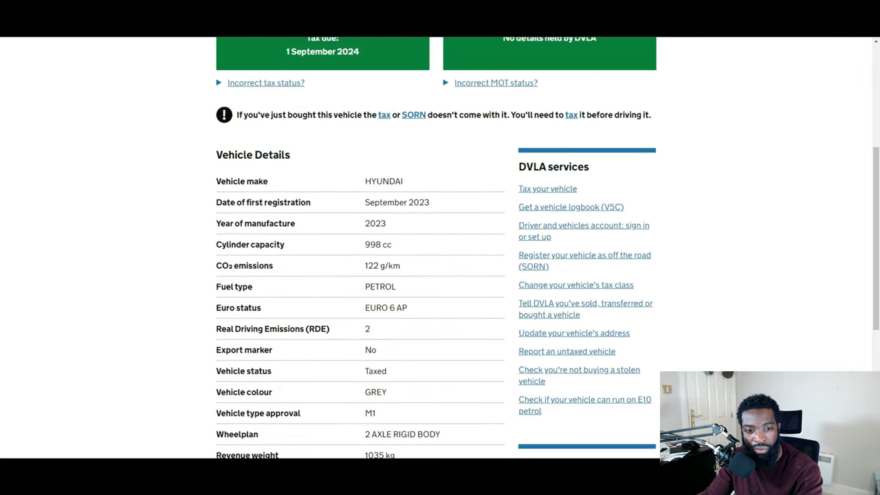
scroll(440, 248, up, 4)
scroll(440, 247, up, 1)
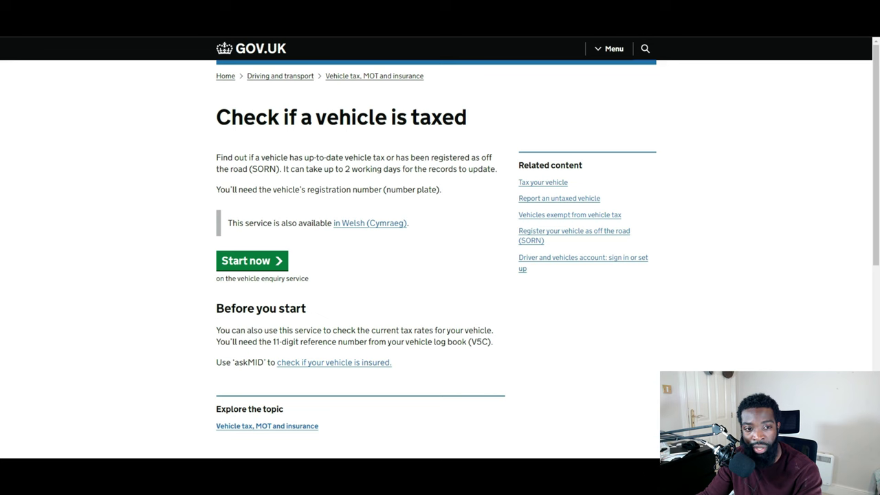
- Start the GOV.UK vehicle tax check service
click(251, 260)
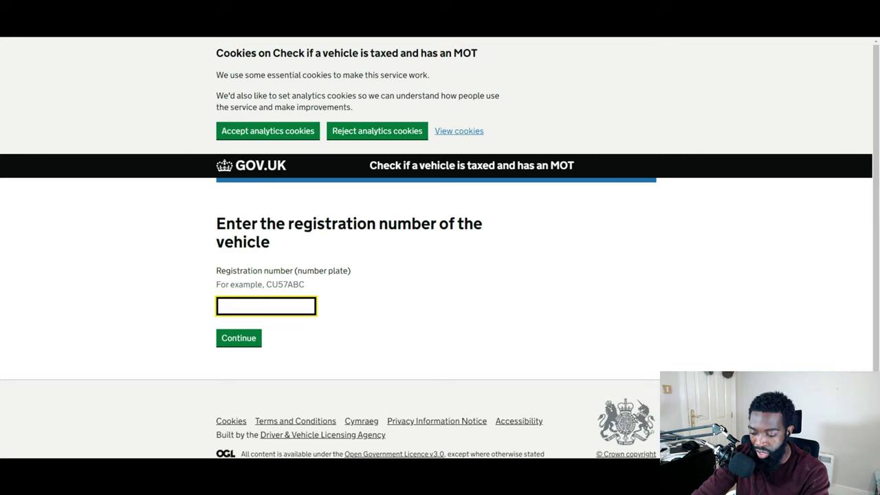
text(MH)
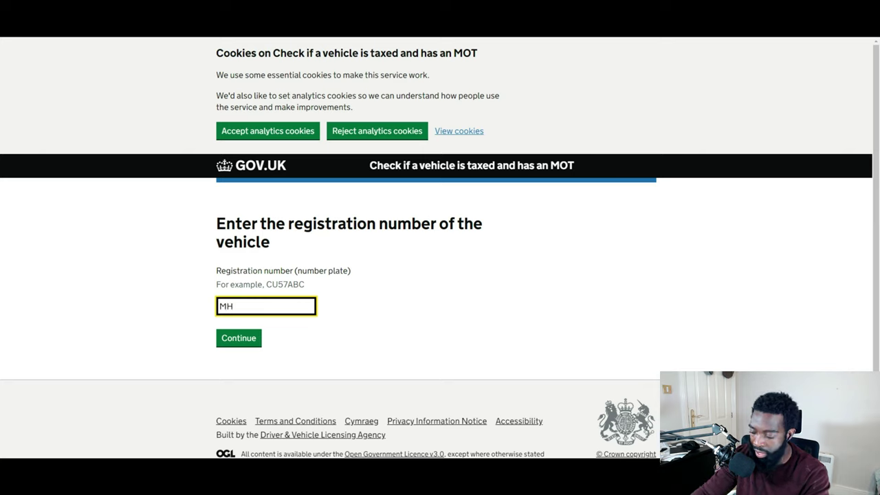
text(05)
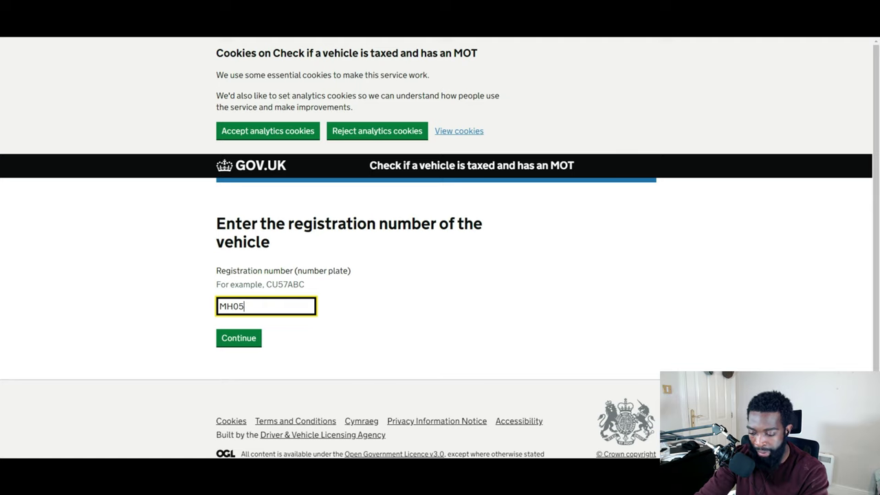
text(DY)
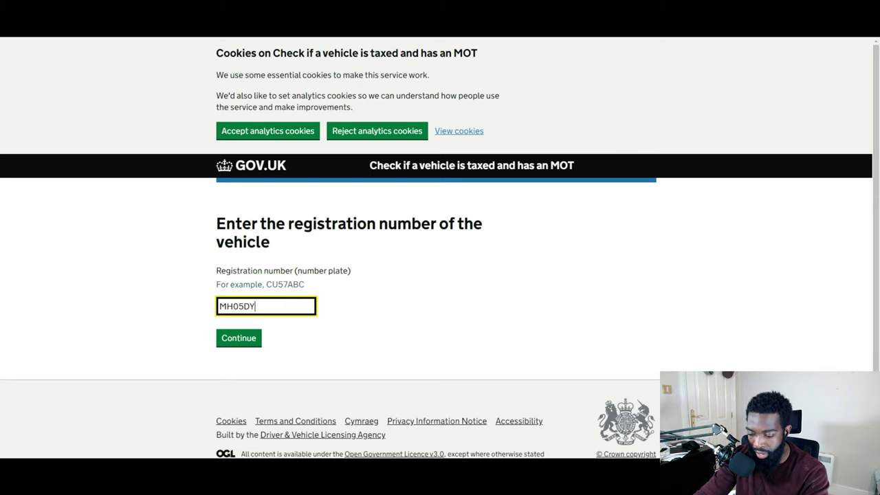
text(X)
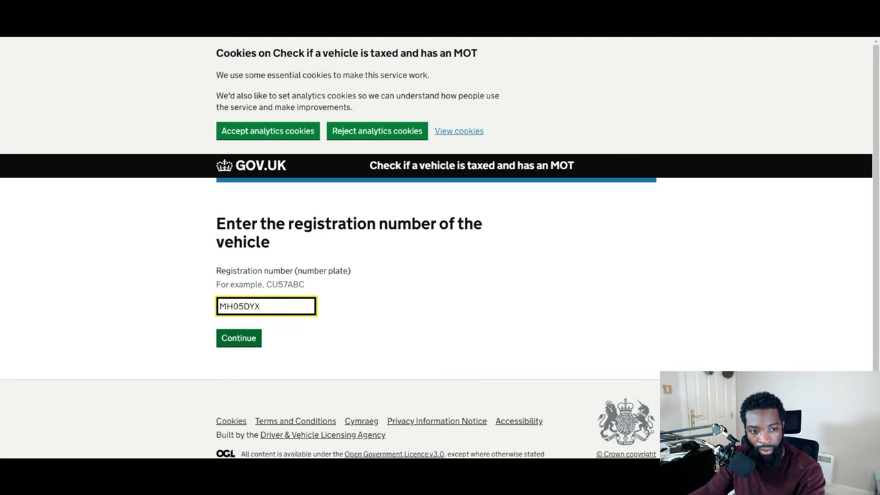
key(Tab)
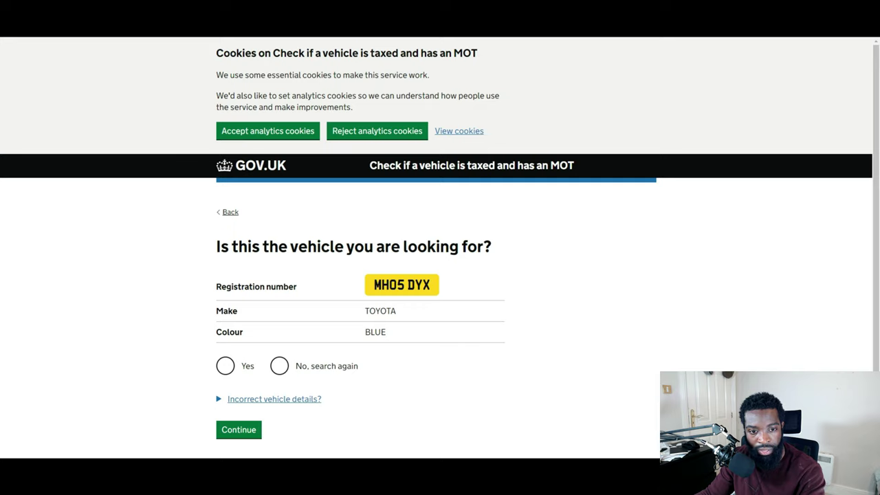
key(Tab)
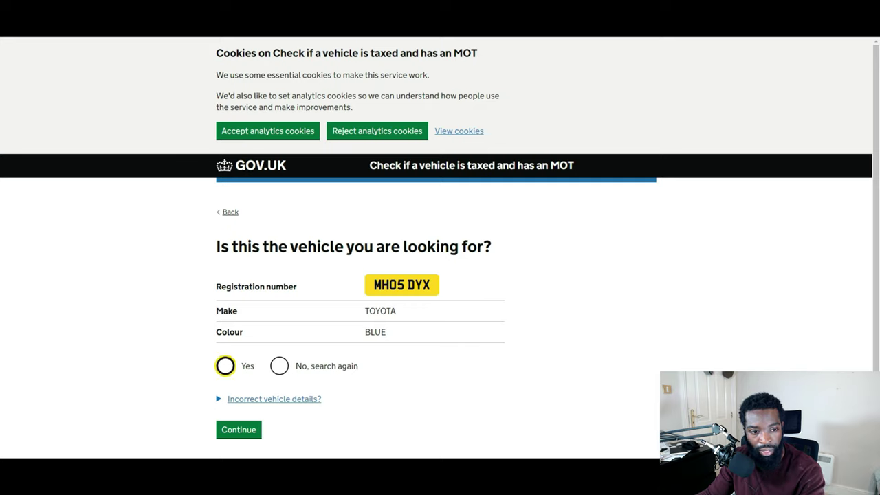
key(space)
key(Tab)
key(Tab)
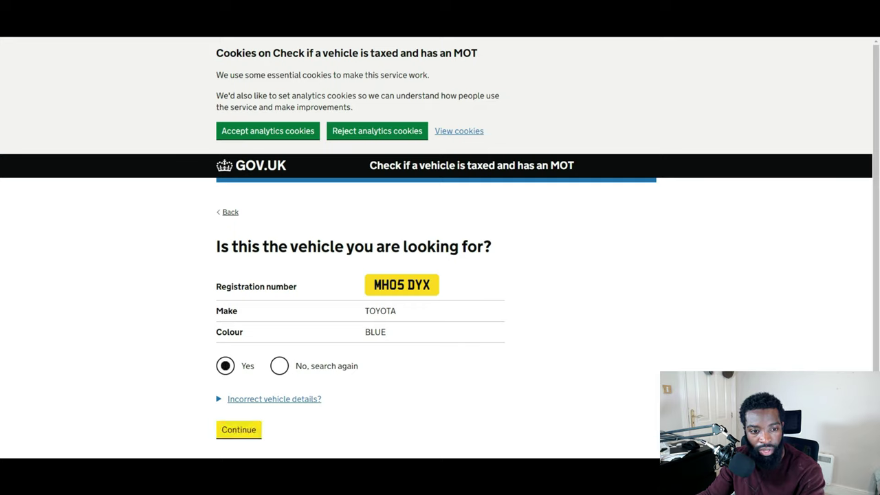
key(Return)
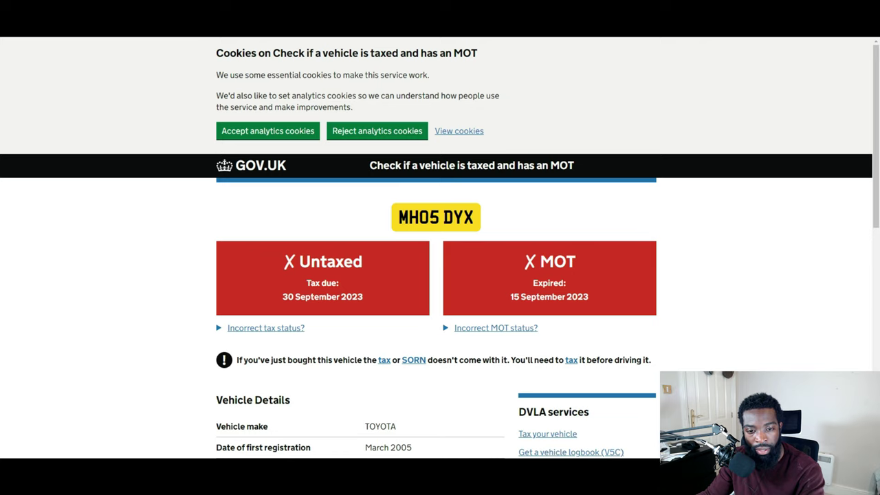
scroll(439, 247, down, 3)
scroll(440, 247, down, 3)
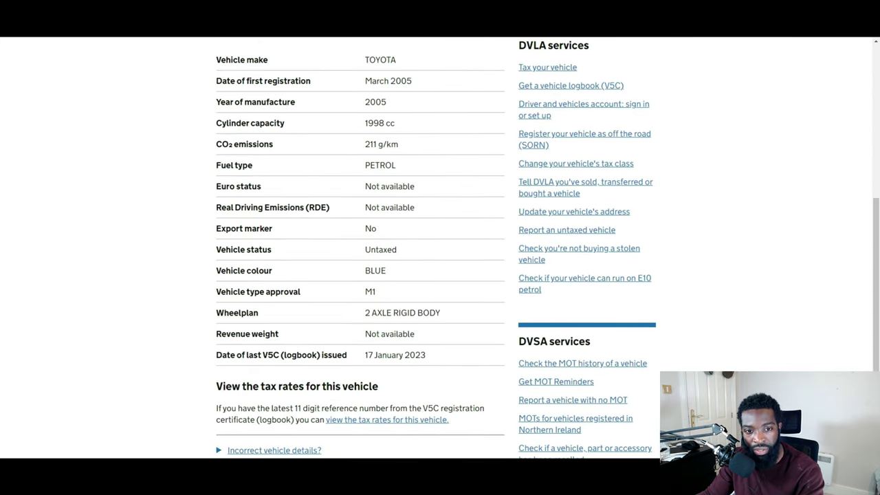
scroll(440, 248, up, 3)
scroll(440, 247, down, 3)
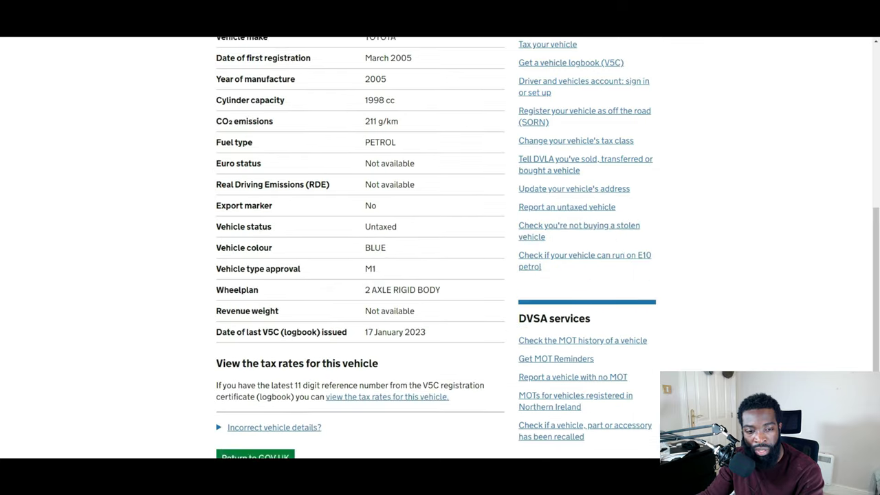
scroll(440, 247, down, 2)
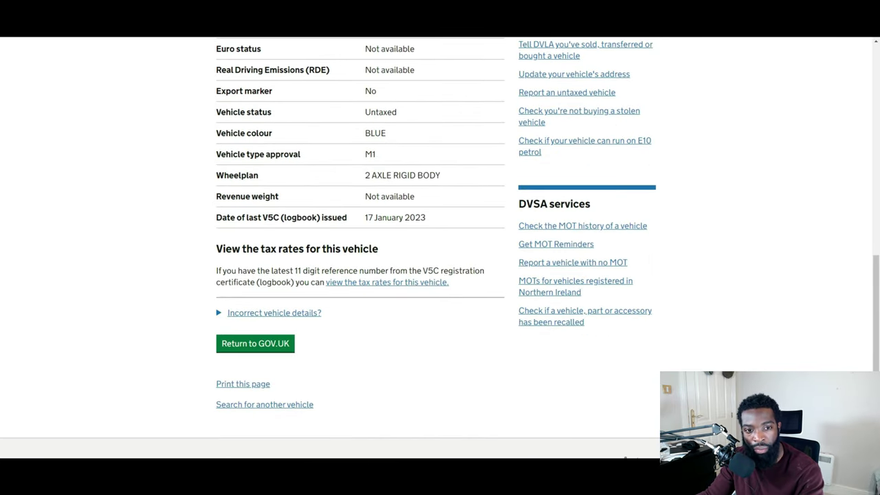
scroll(440, 247, down, 1)
scroll(440, 247, up, 3)
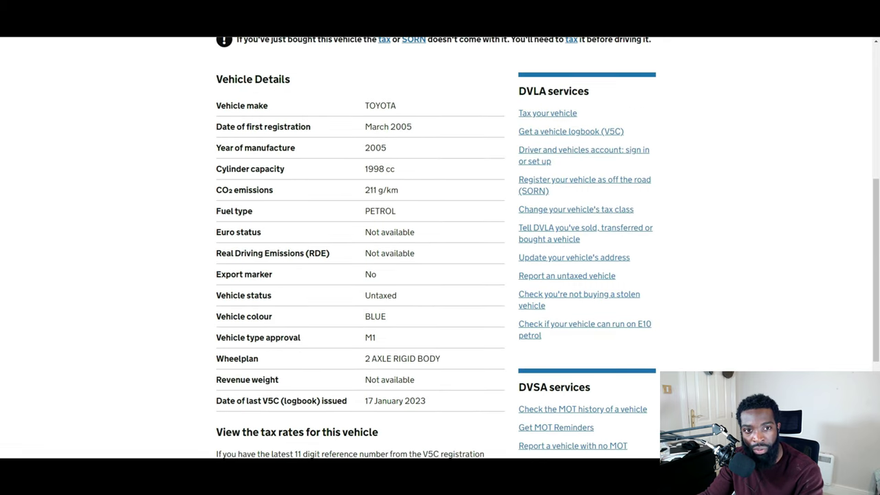
scroll(440, 247, up, 2)
scroll(440, 247, up, 1)
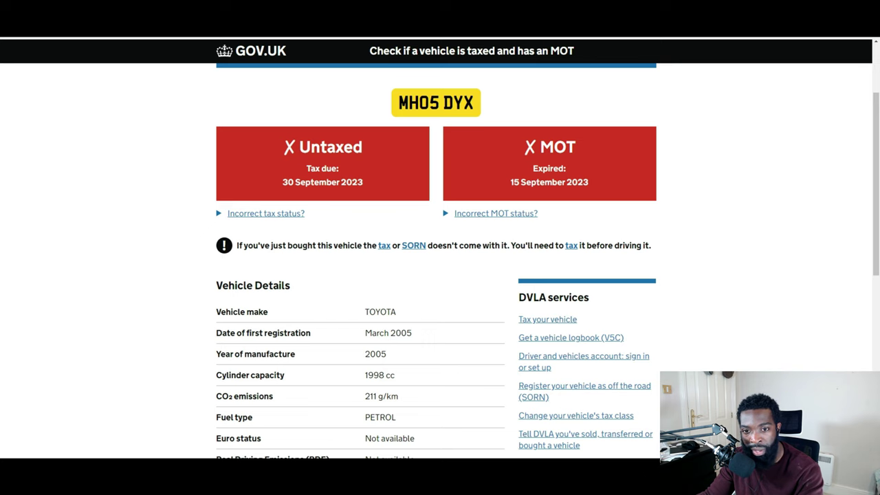
scroll(440, 247, up, 2)
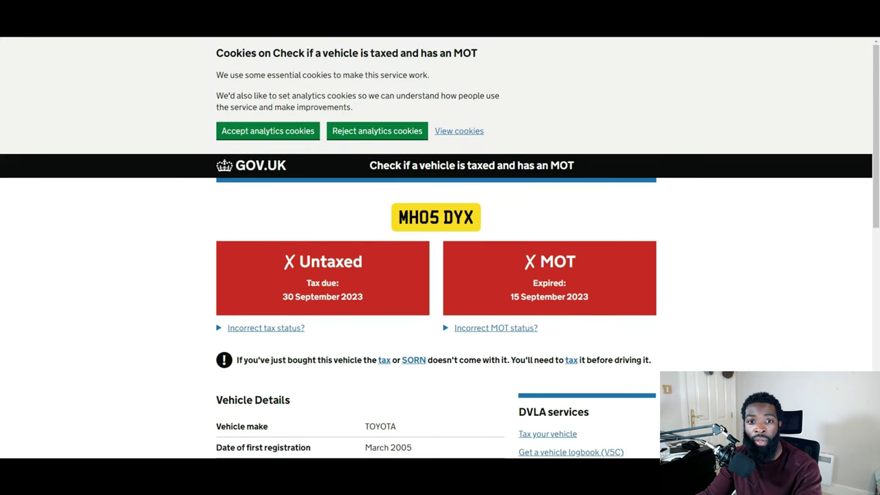